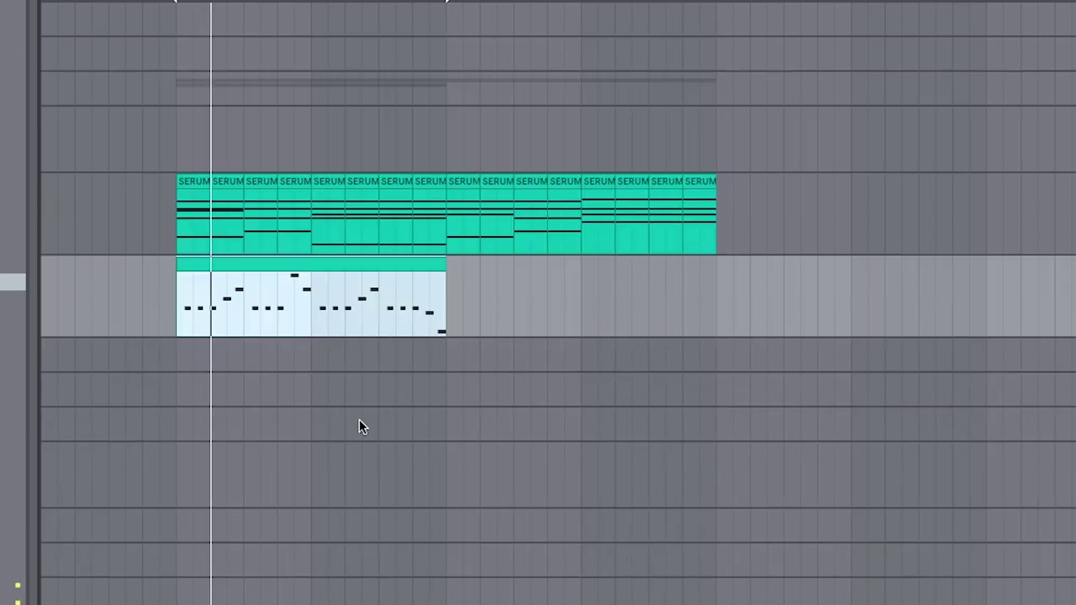
Consolidate the first eight SERUM chord clips into one clip spanning the length of the melody clip
left_click_drag(446, 320, 444, 364)
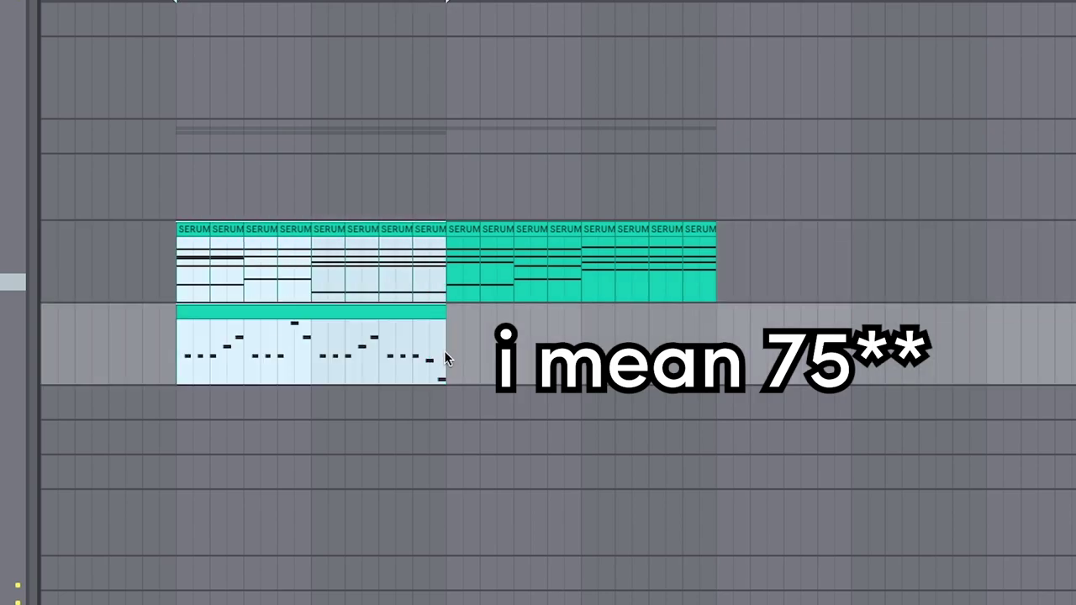
left_click_drag(194, 231, 434, 230)
left_click(295, 310)
key("ctrl+z")
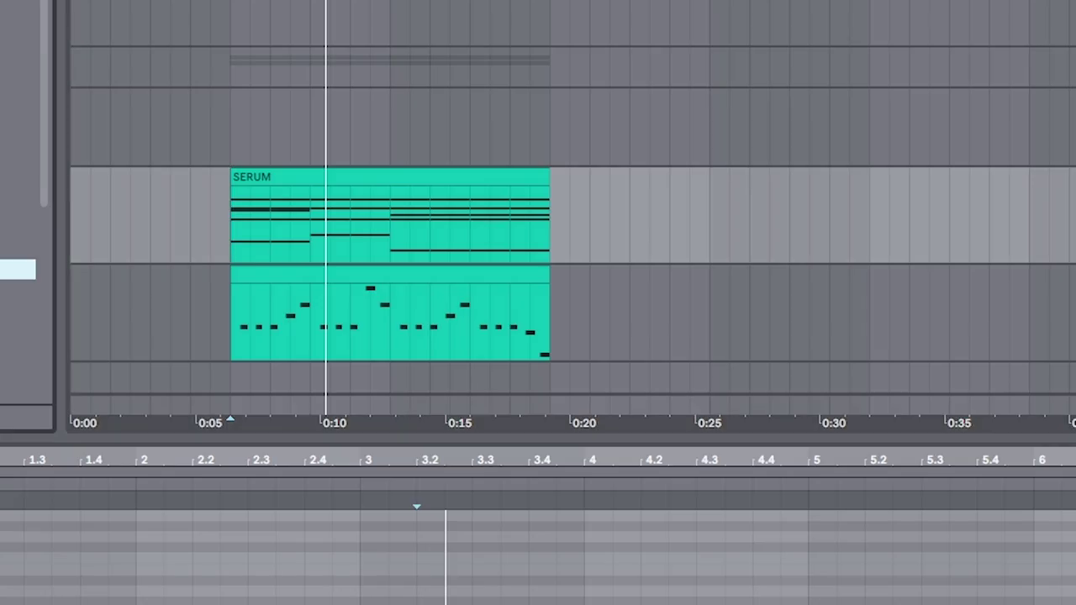
Split the SERUM chord clip into separate segments, changing the chords in its second quarter and at its end
mouse_move(317, 236)
left_mouse_down()
mouse_move(302, 267)
mouse_move(4, 277)
mouse_move(121, 180)
left_mouse_up()
left_click_drag(315, 229, 416, 194)
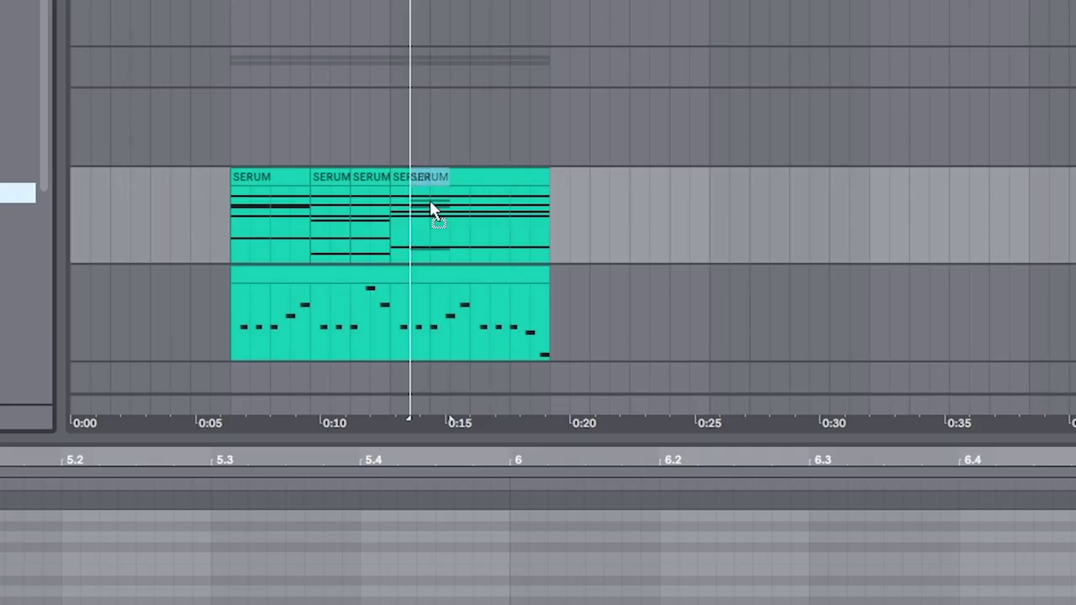
left_click_drag(527, 246, 521, 246)
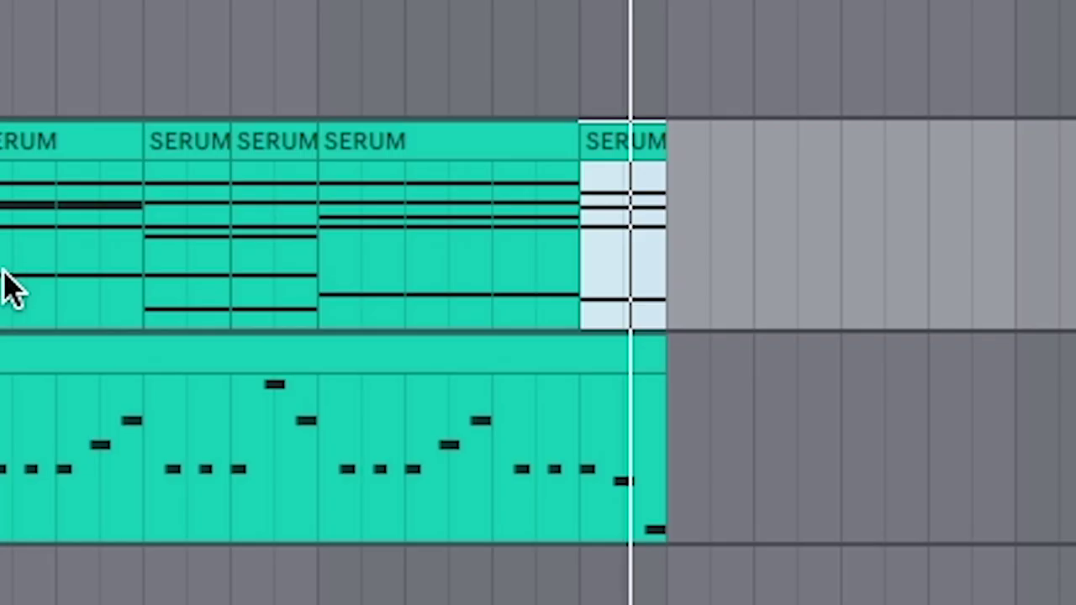
Name the chord segments Bm9, Em11, Gm9 and F#9, and duplicate the selection
left_click(266, 247)
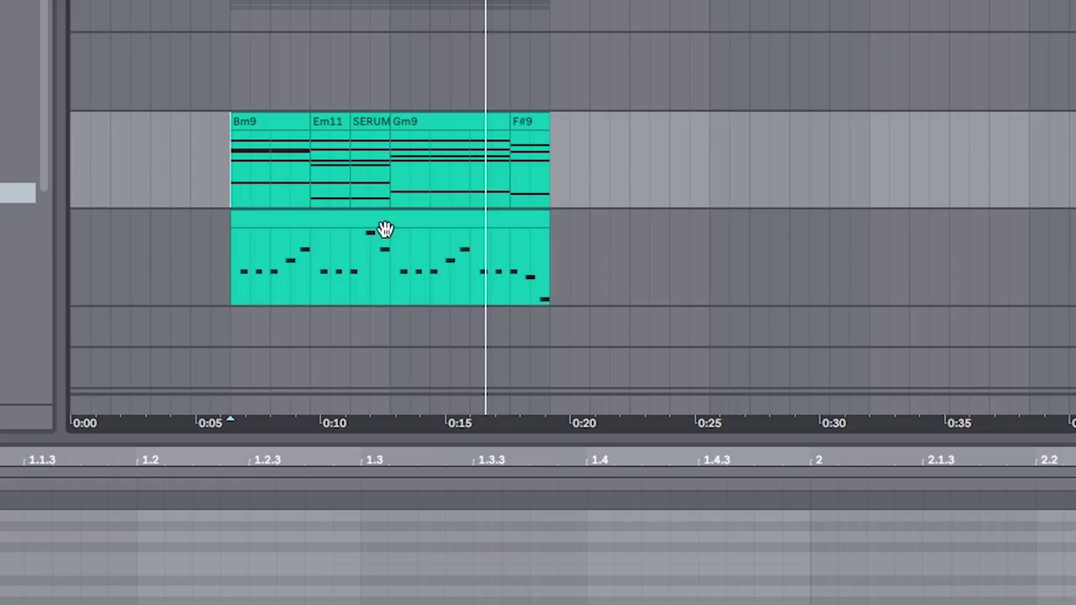
scroll(384, 230, "up", 1)
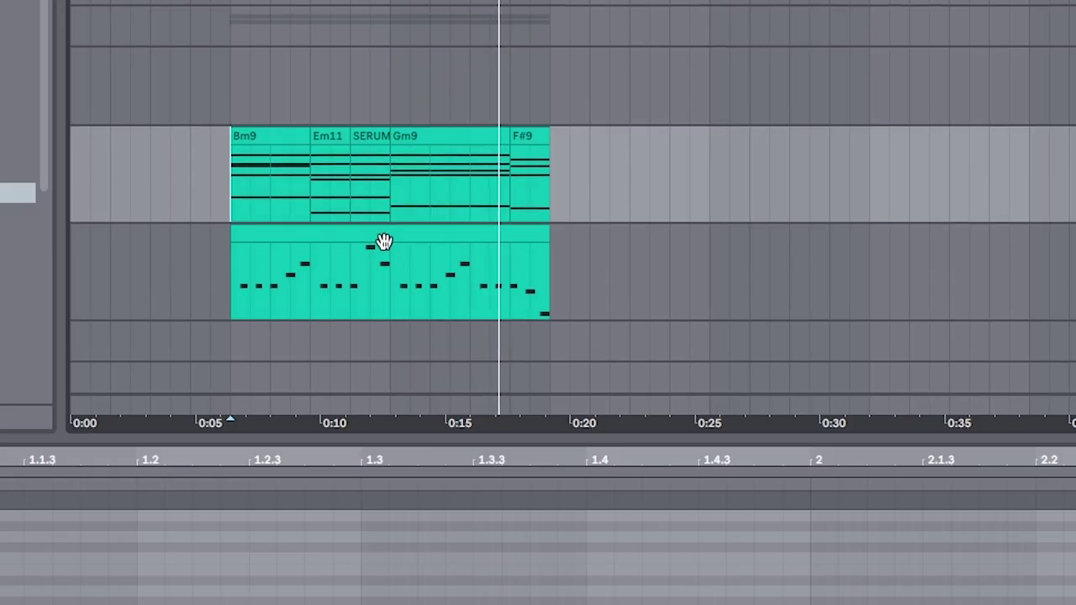
left_click_drag(384, 242, 378, 232)
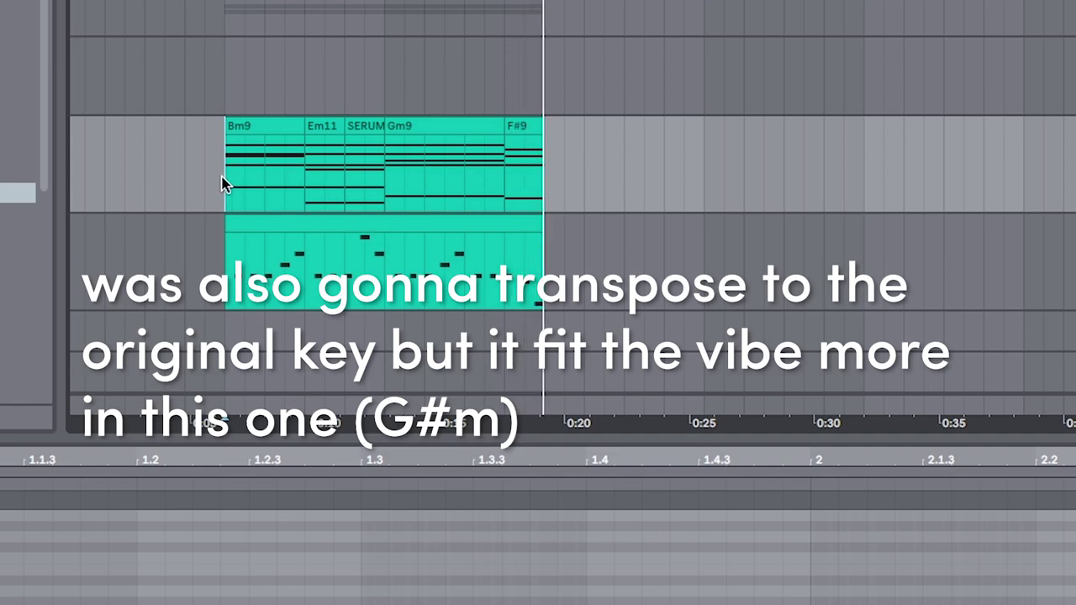
key("ctrl+d")
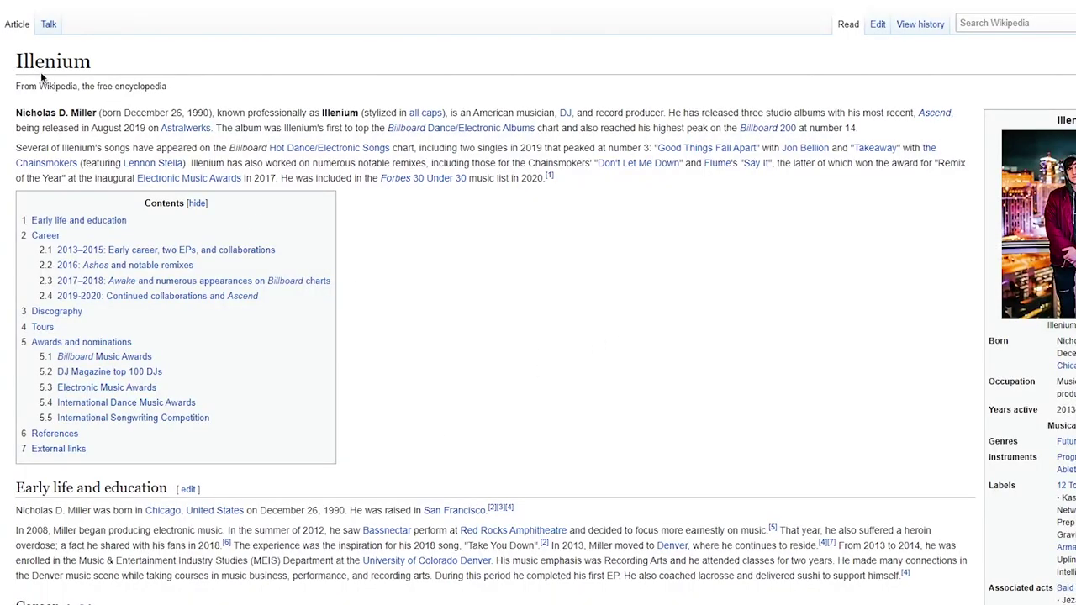
Look over the artist details on Illenium's Wikipedia article
left_click_drag(1054, 338, 1075, 362)
left_click(870, 350)
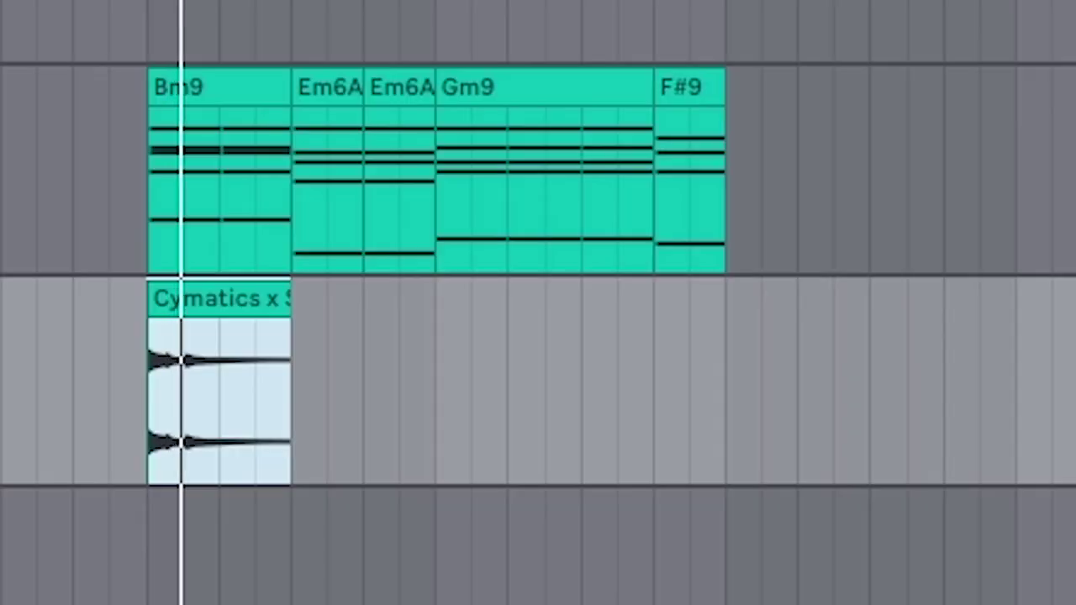
In Ableton Live, select the guitar loop lane from the opening Bm9 chord through the Em6Add9 chords
left_click_drag(184, 336, 400, 337)
left_click(107, 437)
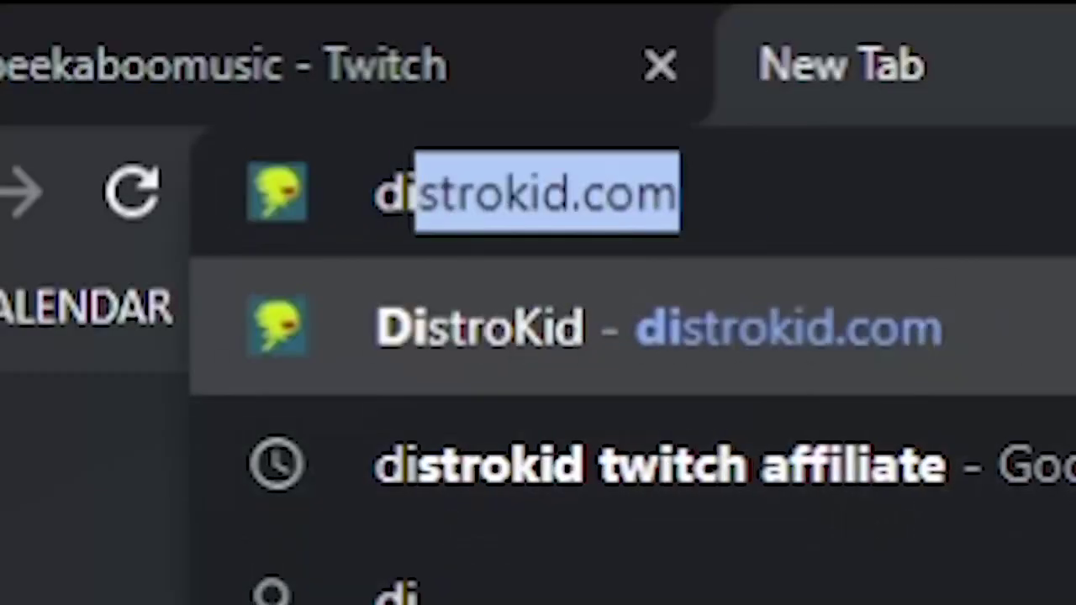
Go to distrokid.com in the browser and open the music upload page
type("strokid")
key("Return")
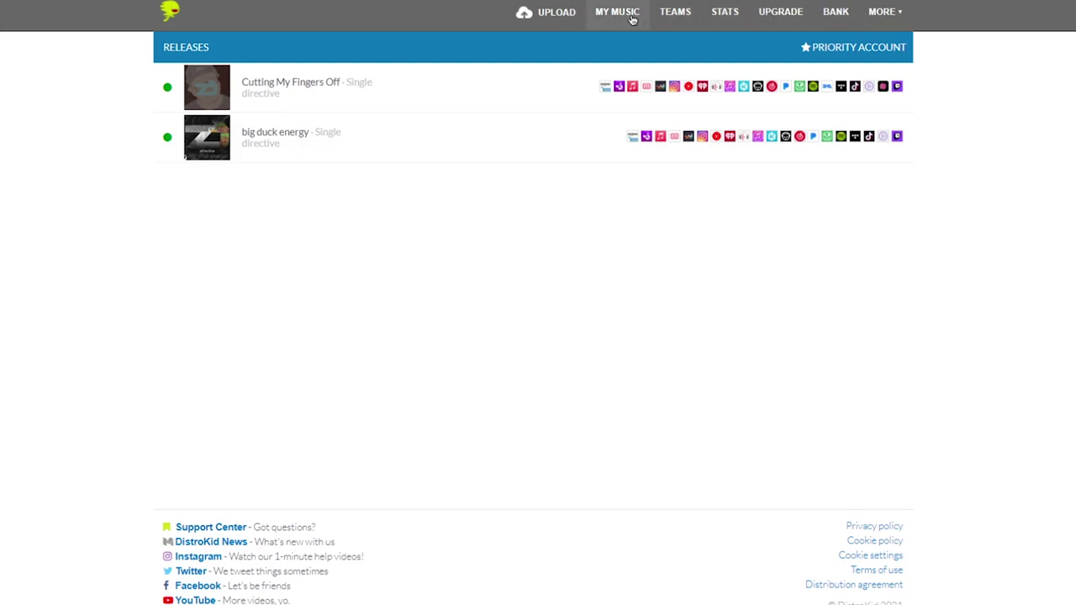
left_click(556, 20)
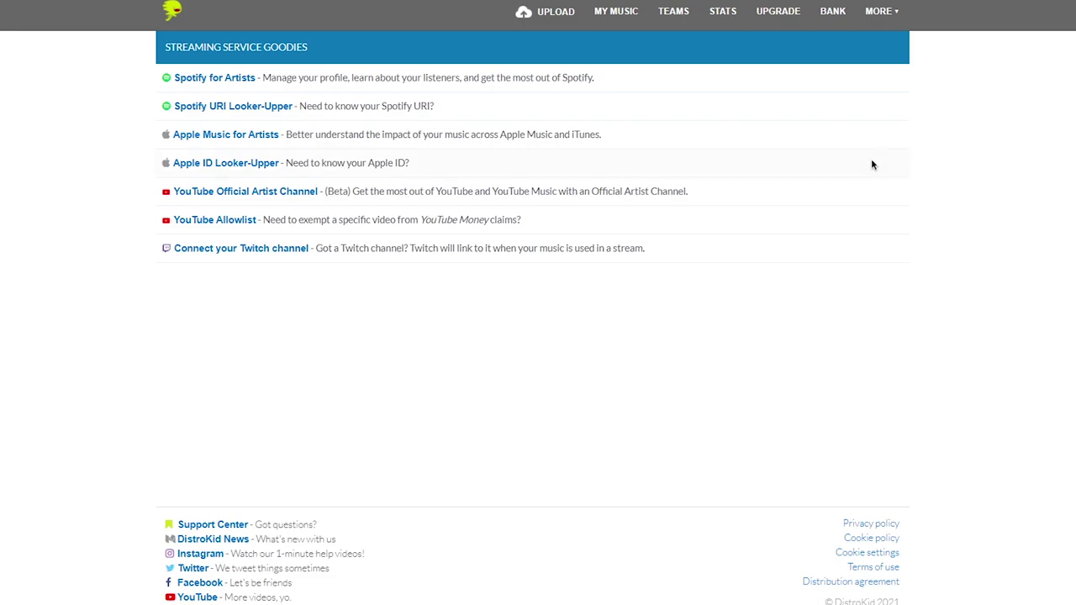
Look through DistroKid's list of extra tools and open the Meme Video Generator
left_click(891, 17)
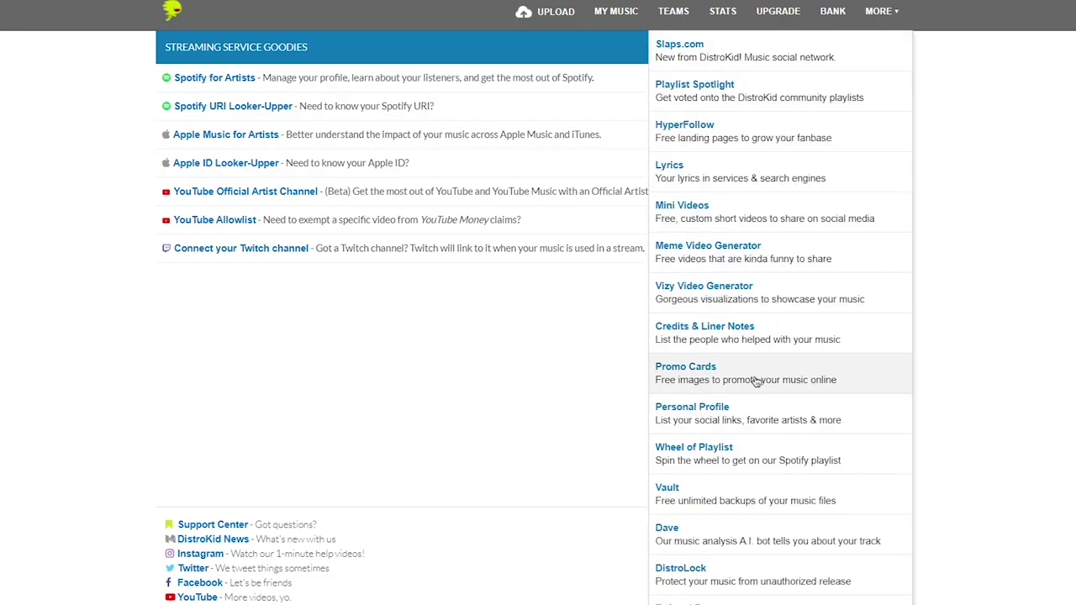
scroll(731, 479, "down", 3)
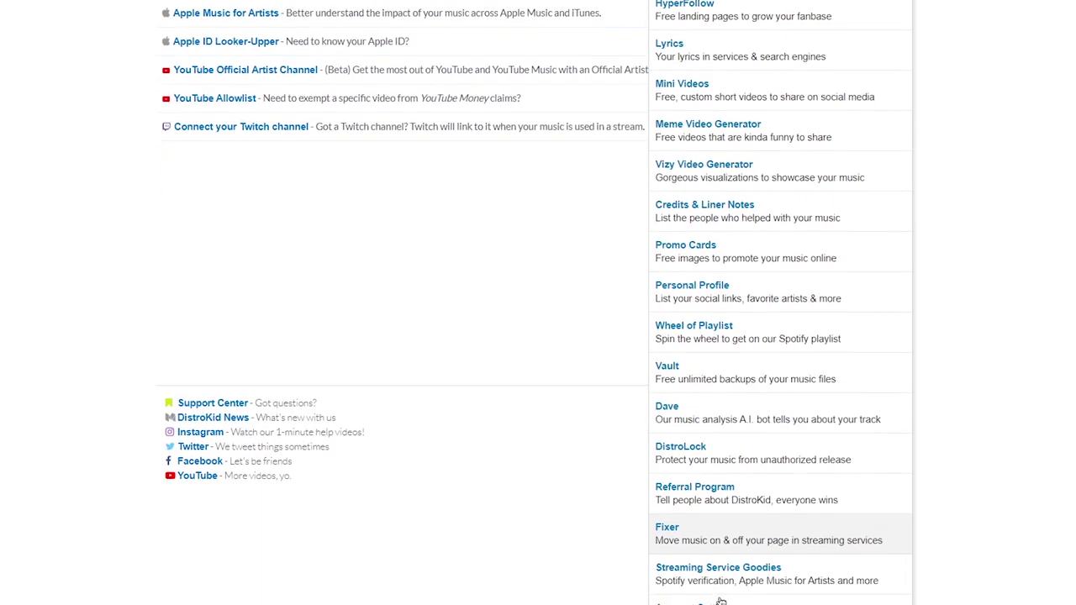
scroll(714, 404, "up", 2)
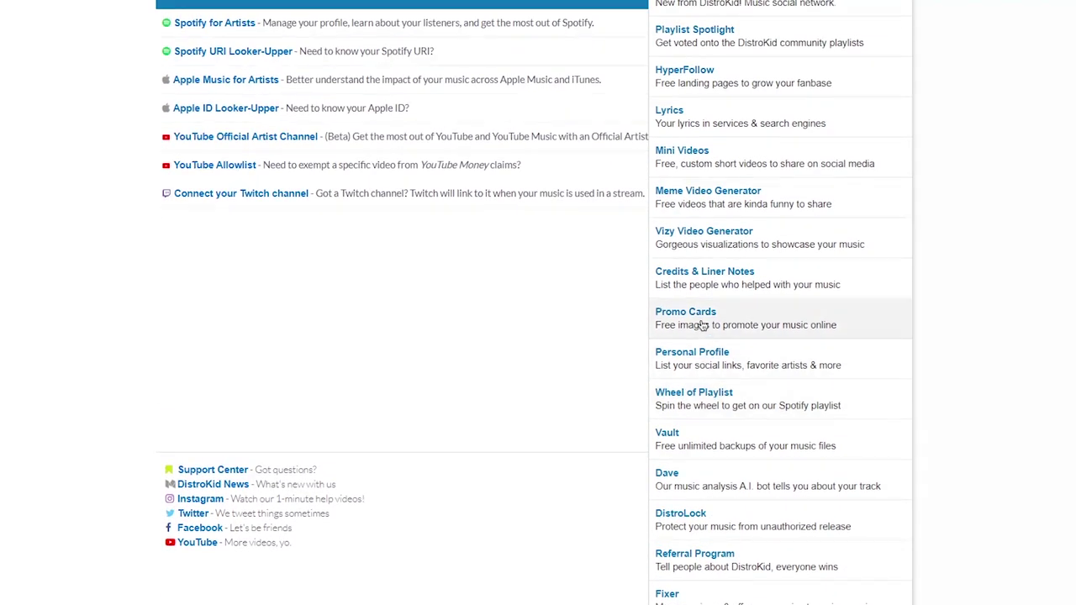
left_click(743, 201)
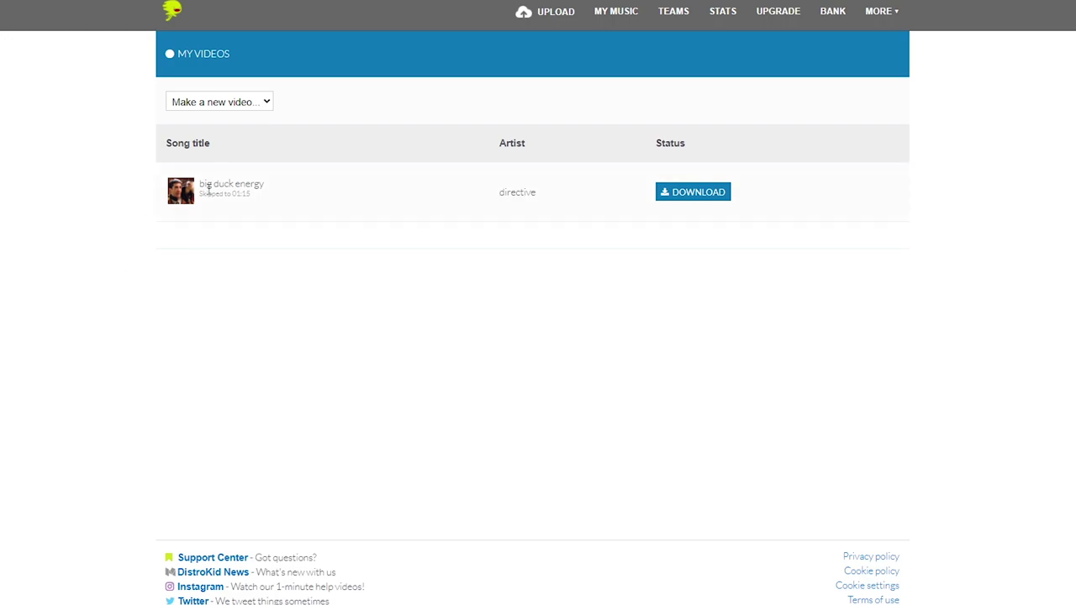
Start a new video from the Baby Yoda Generator using an own song
left_click(219, 101)
left_click(210, 154)
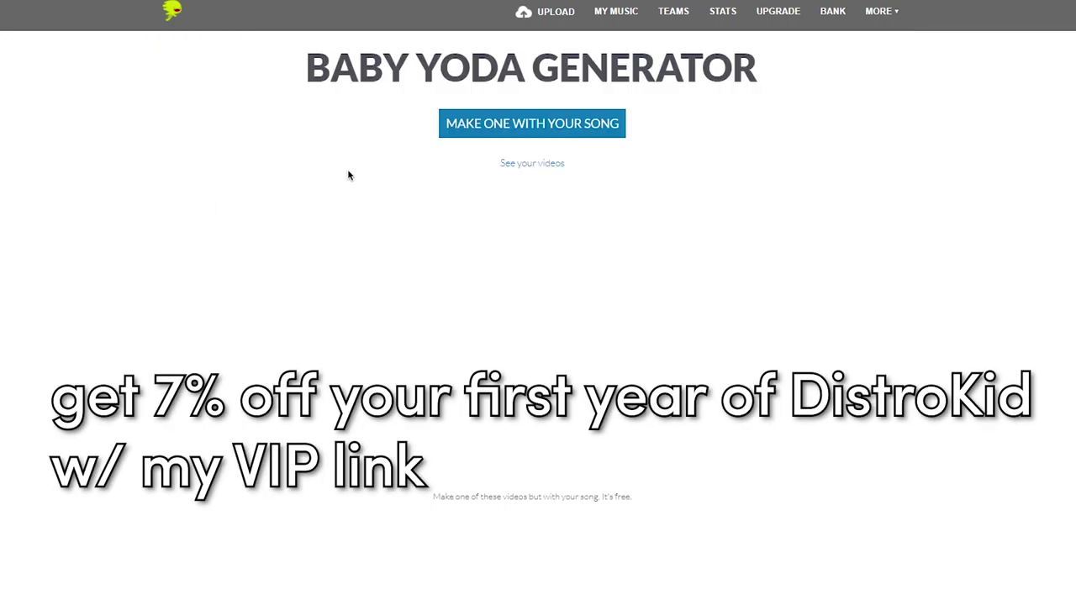
left_click(521, 125)
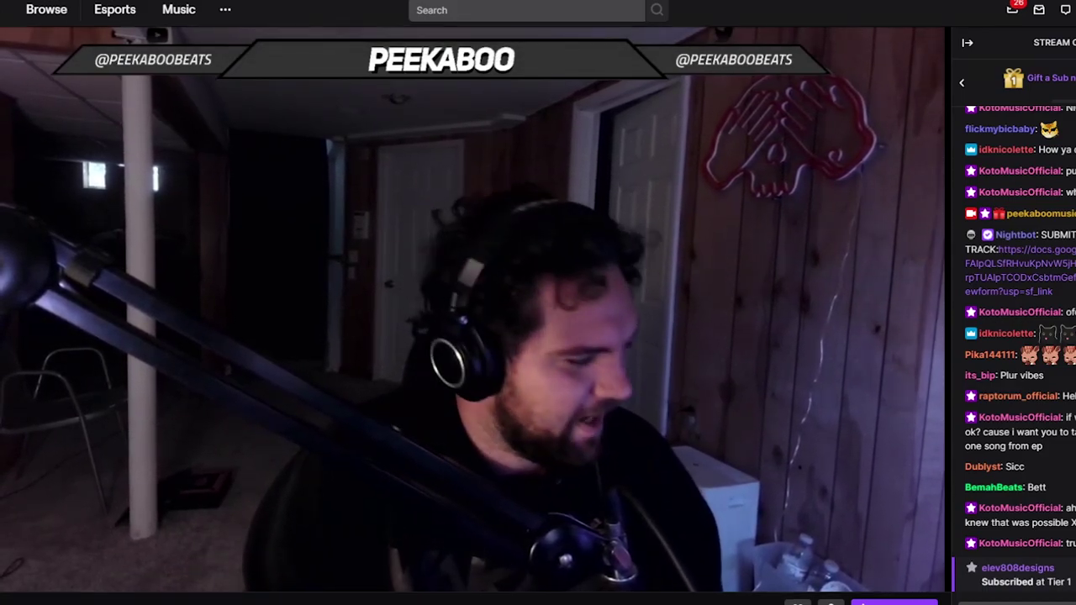
Read the Twitch Affiliate Program description, highlighting its heading and introductory text
mouse_move(161, 178)
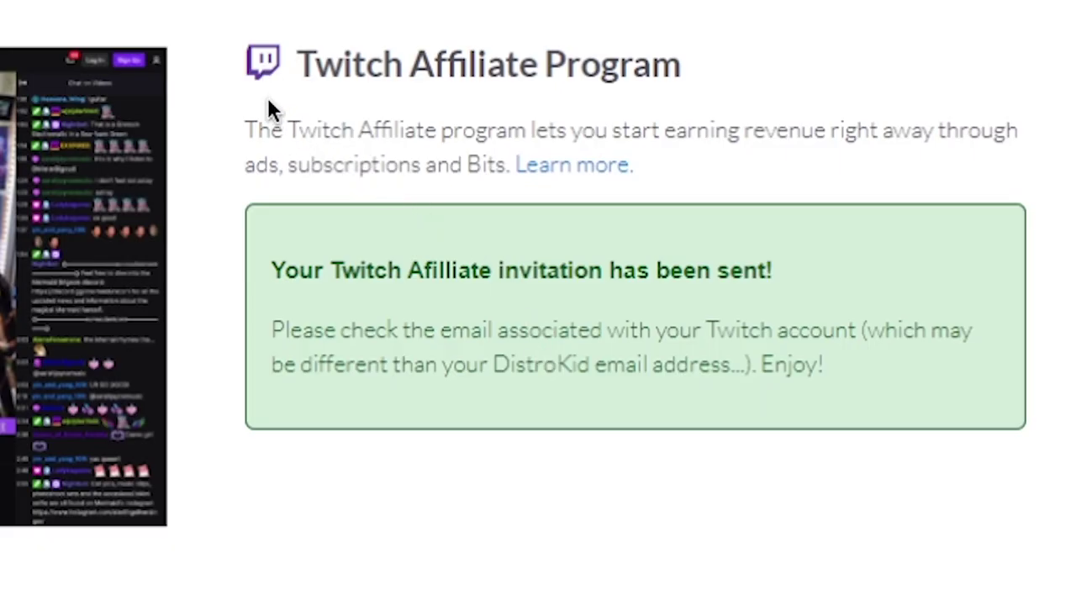
left_click_drag(286, 66, 728, 175)
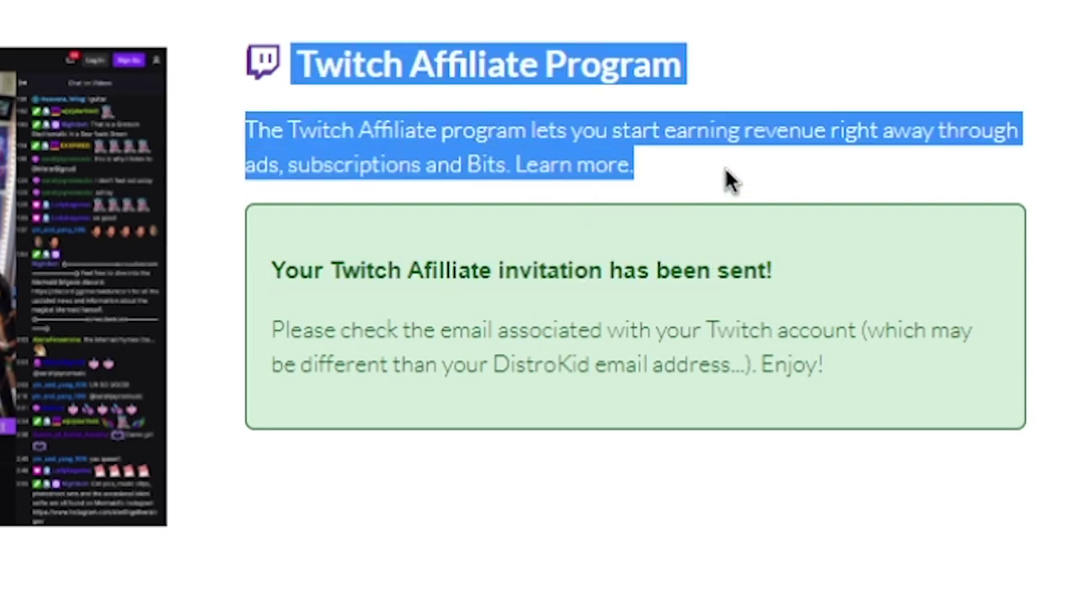
left_click(728, 176)
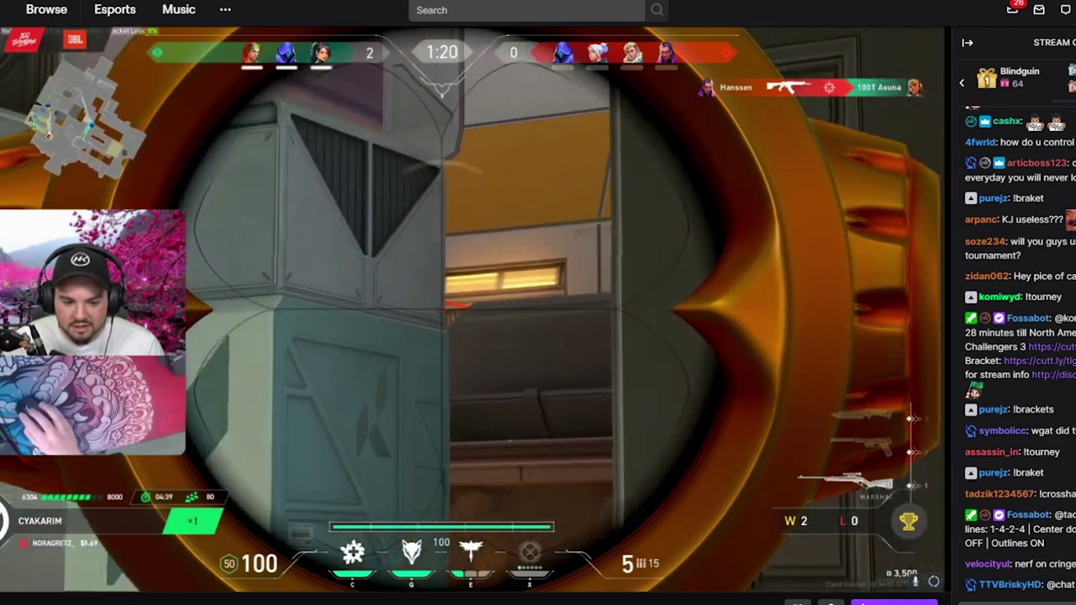
Check the store list on the upload form, highlighting the Soundtrack by Twitch option
left_click_drag(542, 175, 468, 182)
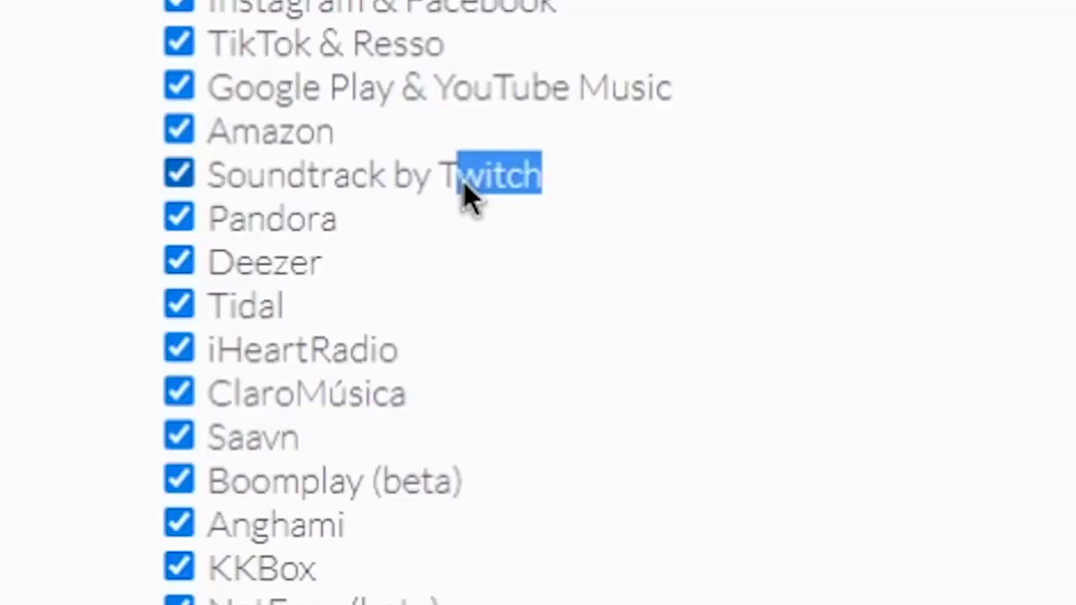
left_click_drag(227, 186, 216, 187)
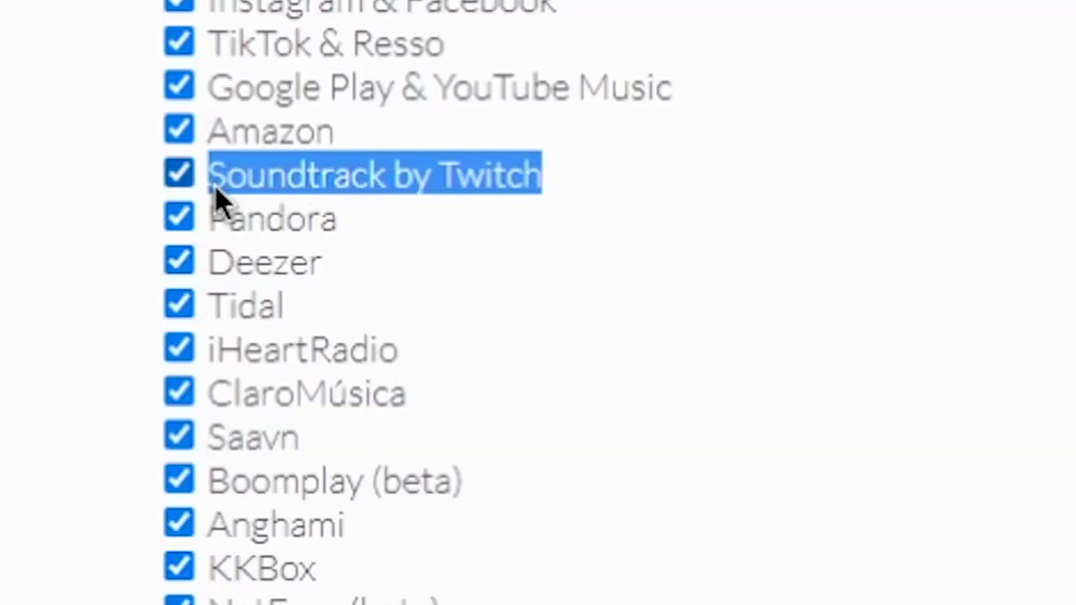
left_click(713, 489)
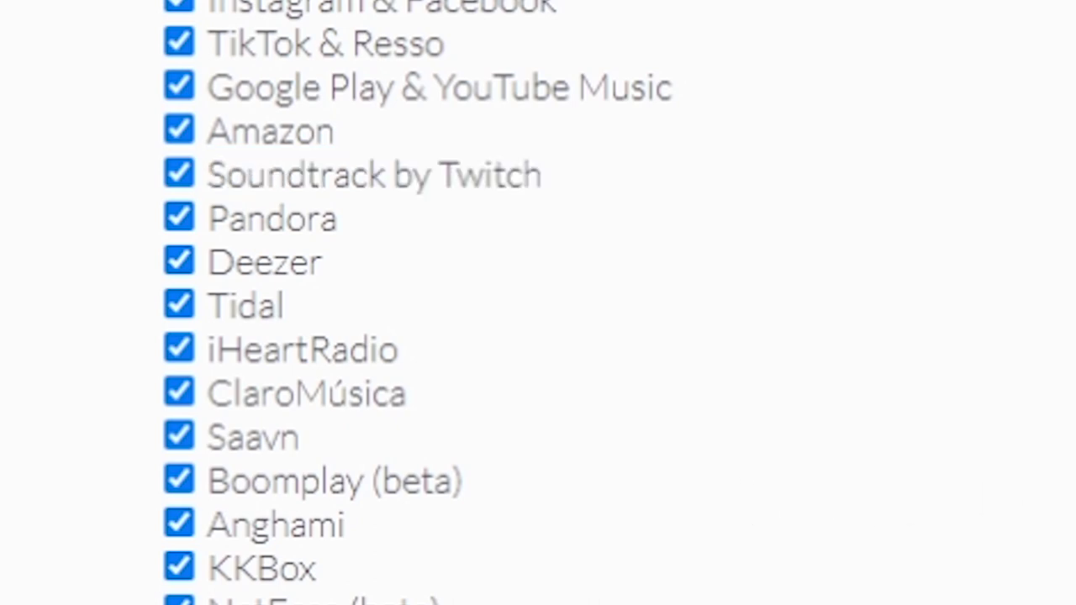
scroll(538, 302, "down", 10)
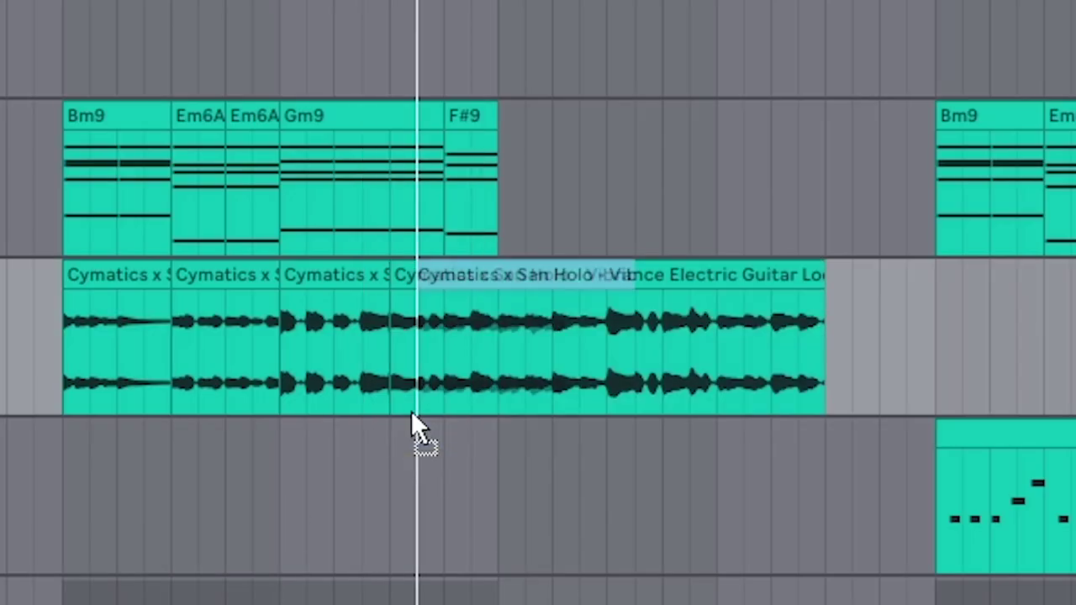
In Ableton Live, place a copied Cymatics guitar loop segment beneath the later part of the Gm9 chord
left_click_drag(411, 412, 399, 384)
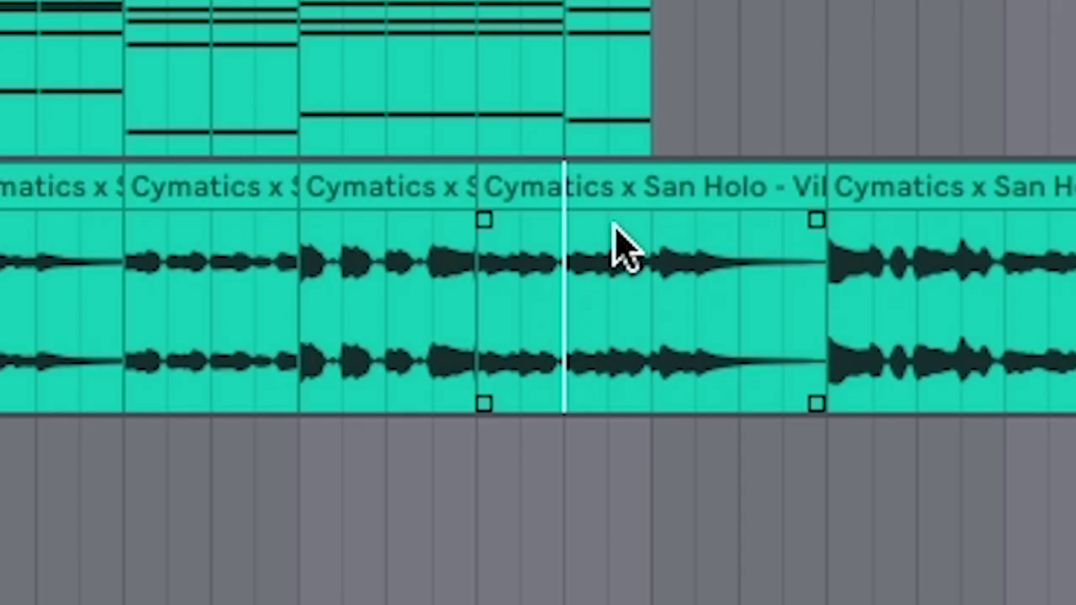
left_click_drag(475, 300, 354, 303)
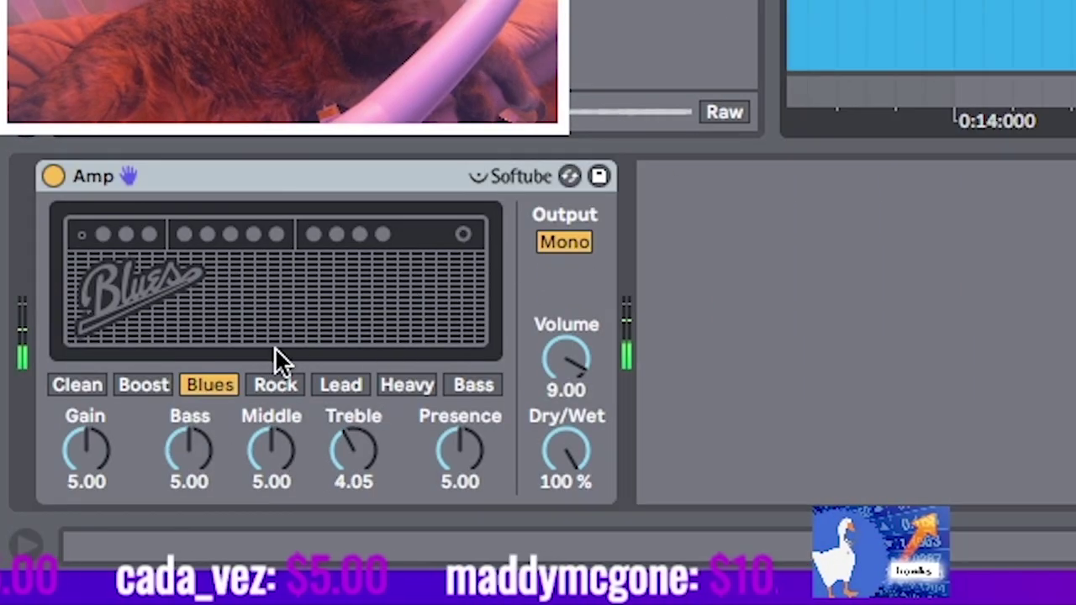
Switch the Amp effect to the Lead model and change the microphone position on the Cabinet effect
left_click(342, 387)
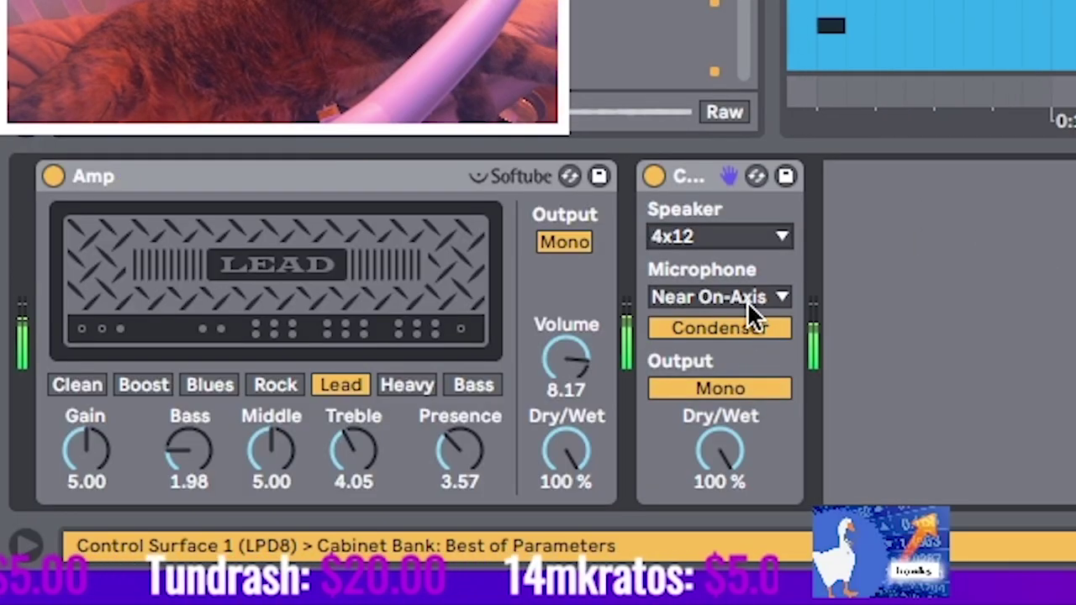
left_click(747, 300)
left_click(744, 348)
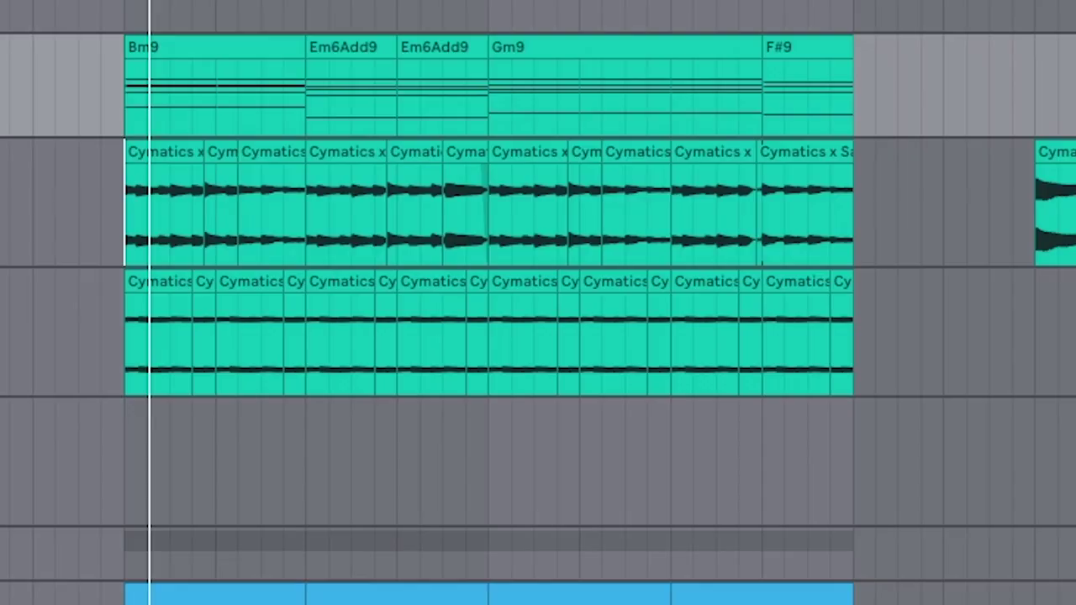
Add a track beneath the chord clips and inspect the root notes of its clip in the piano roll
key("ctrl+t")
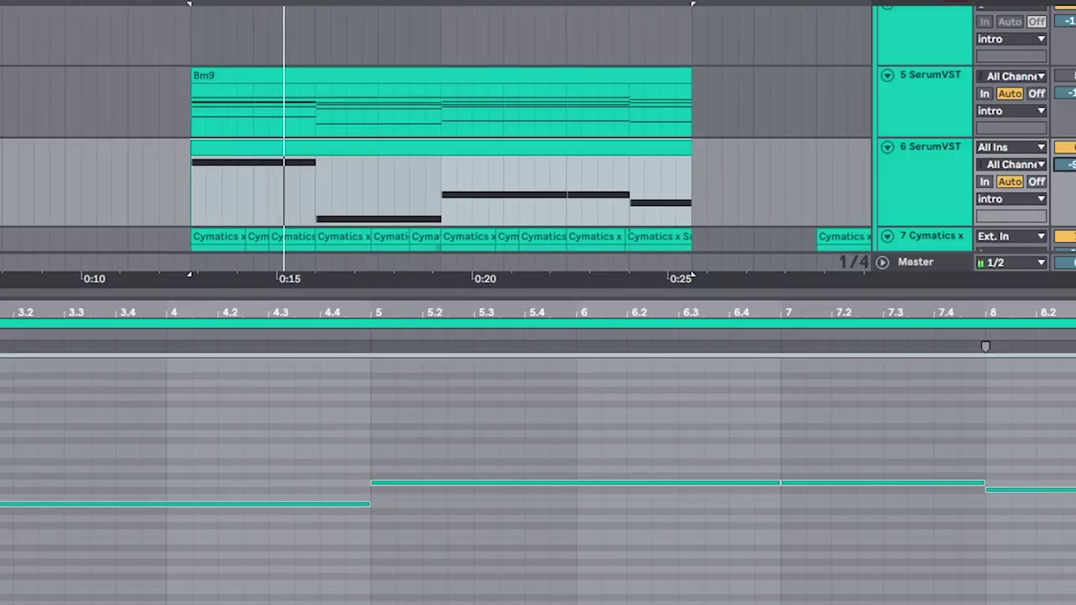
left_click(41, 444)
scroll(80, 472, "up", 2)
scroll(80, 471, "up", 1)
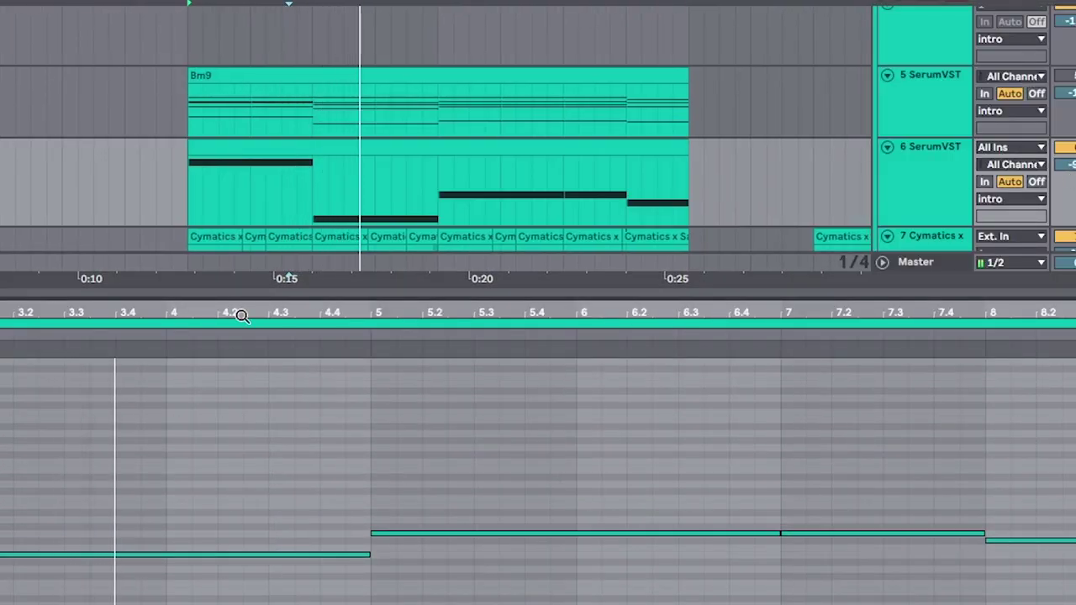